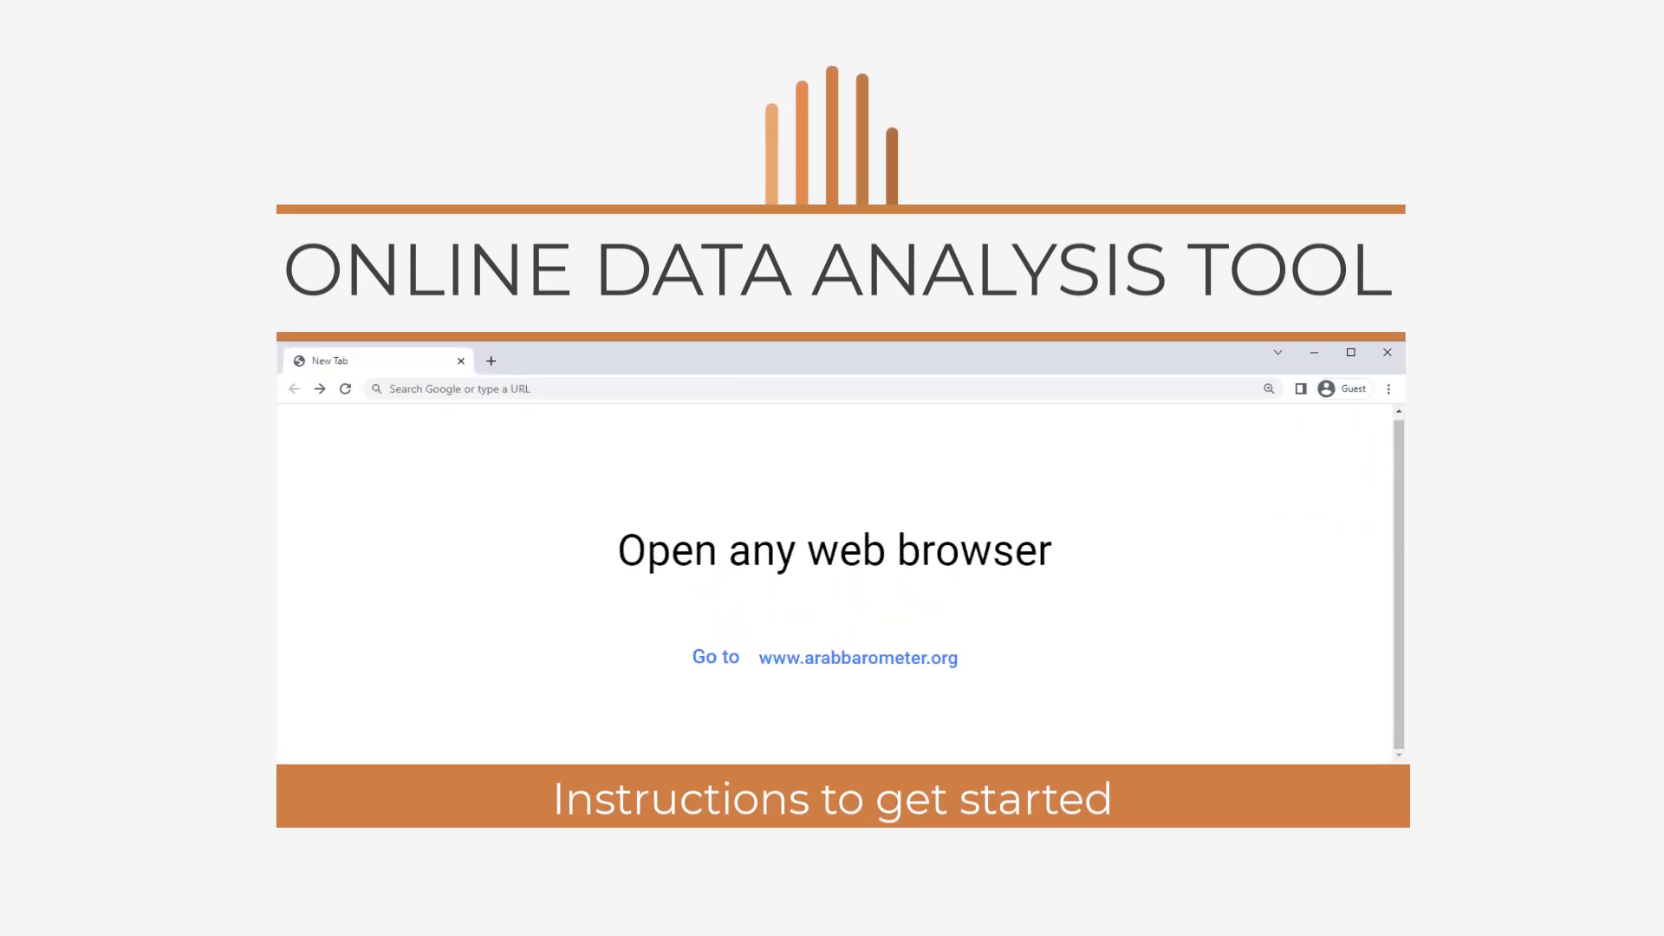
{"action": "left_click", "coordinate": [473, 388]}
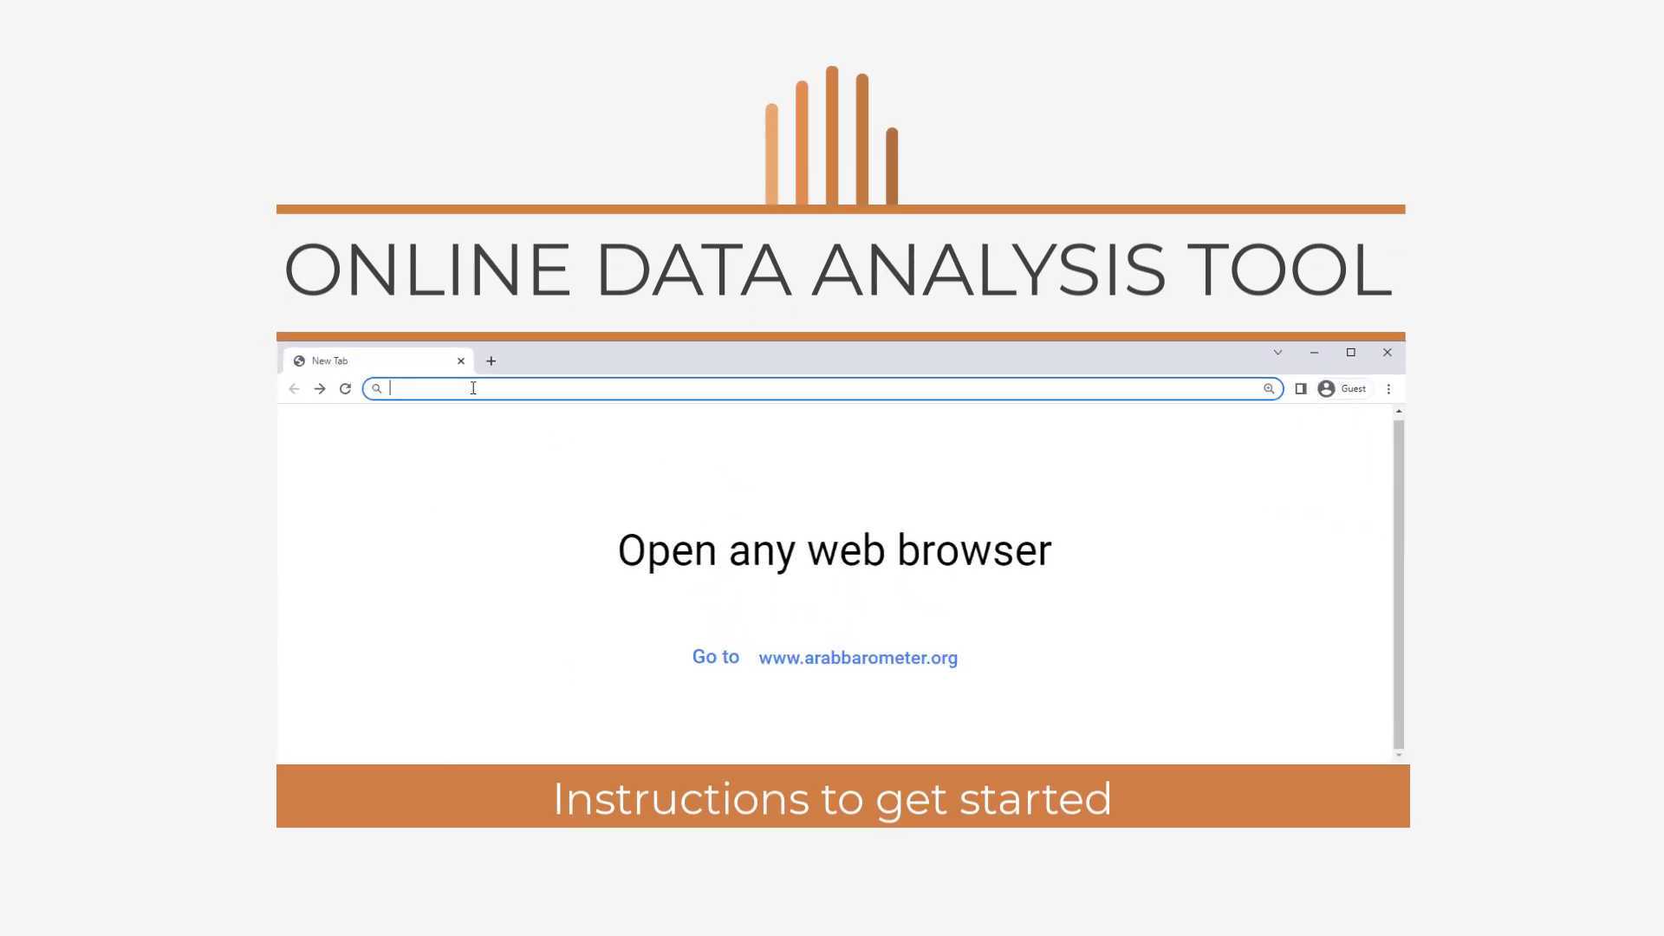
{"action": "type", "text": "www."}
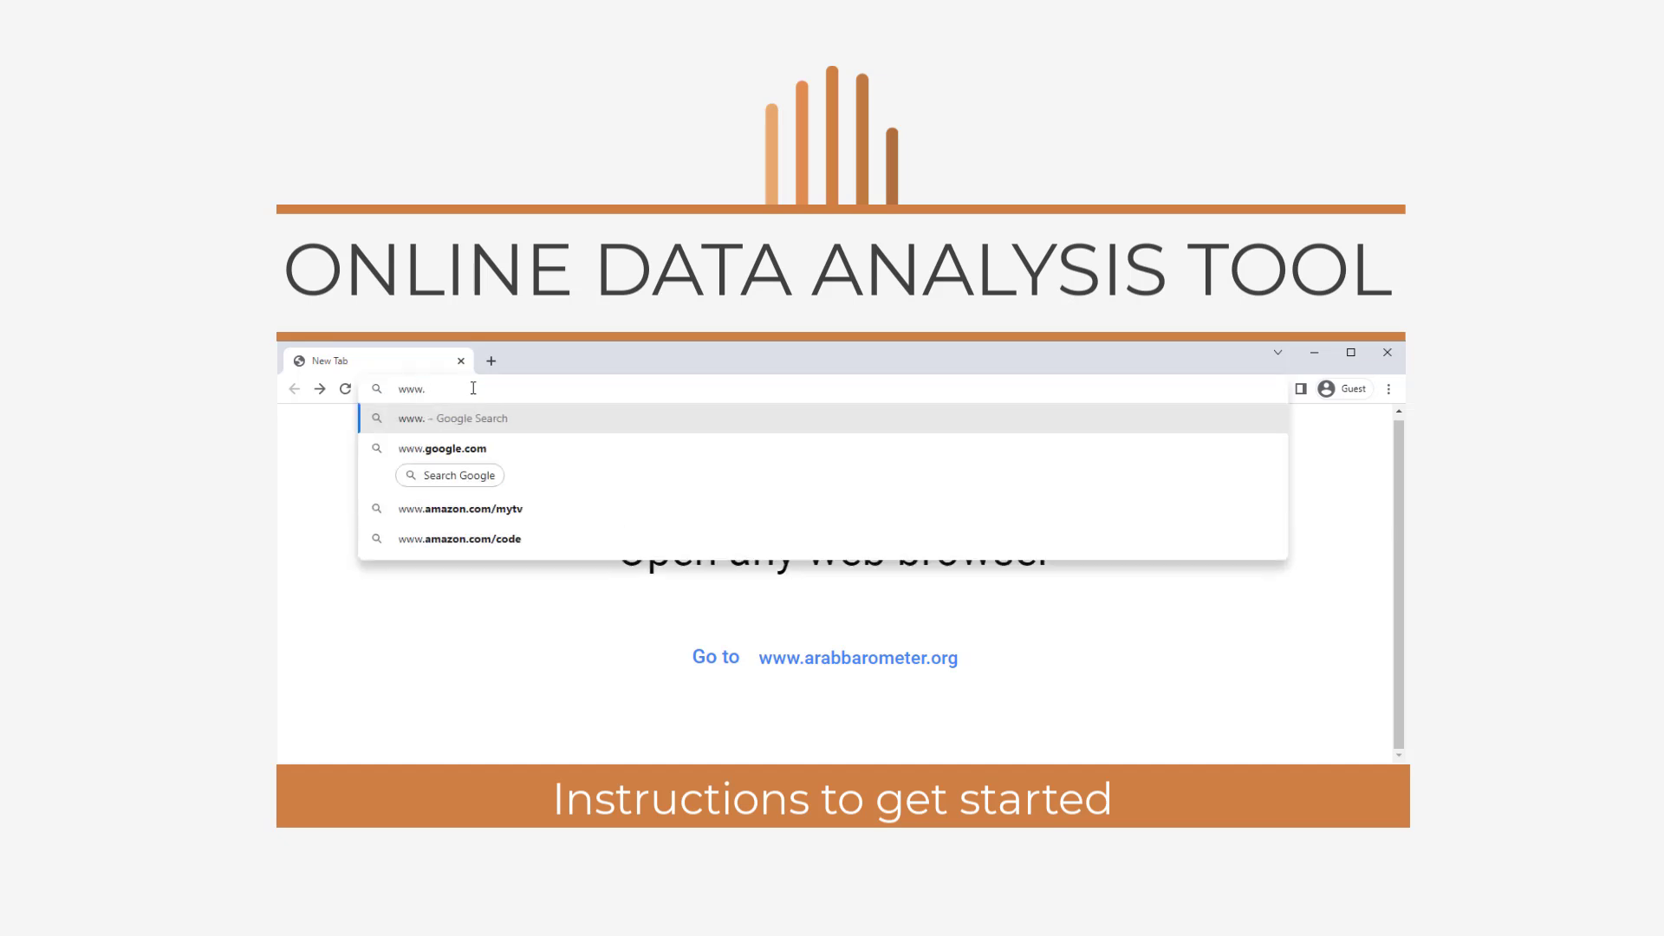
{"action": "type", "text": "arabbar"}
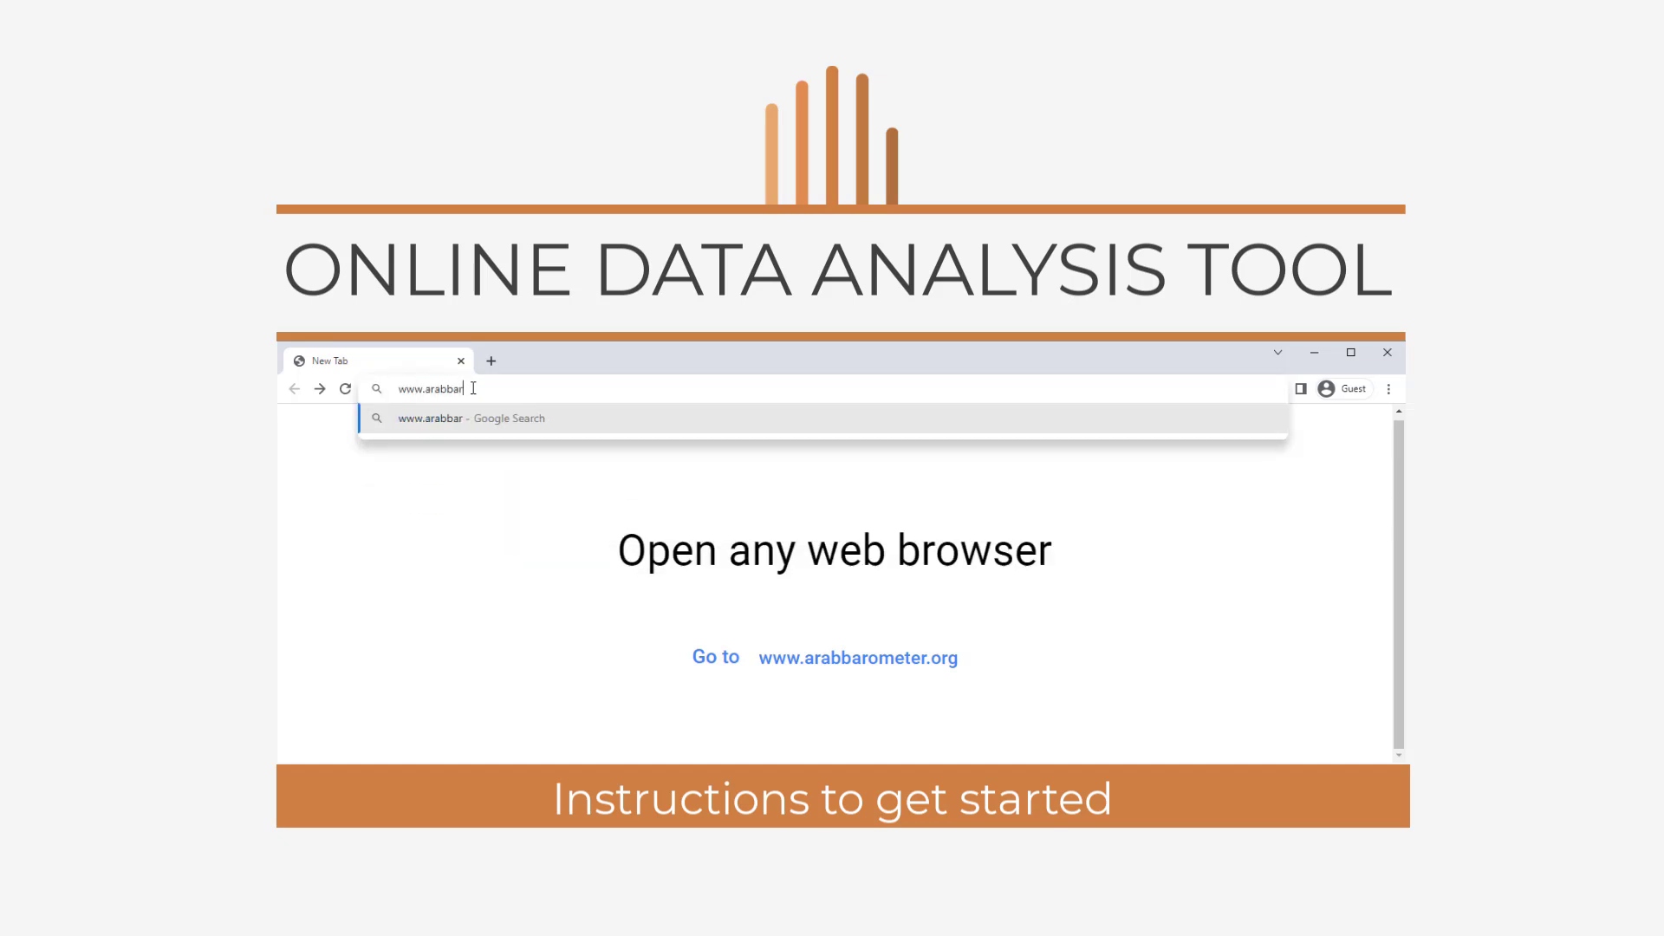
{"action": "type", "text": "ometer.org"}
{"action": "key", "text": "Return"}
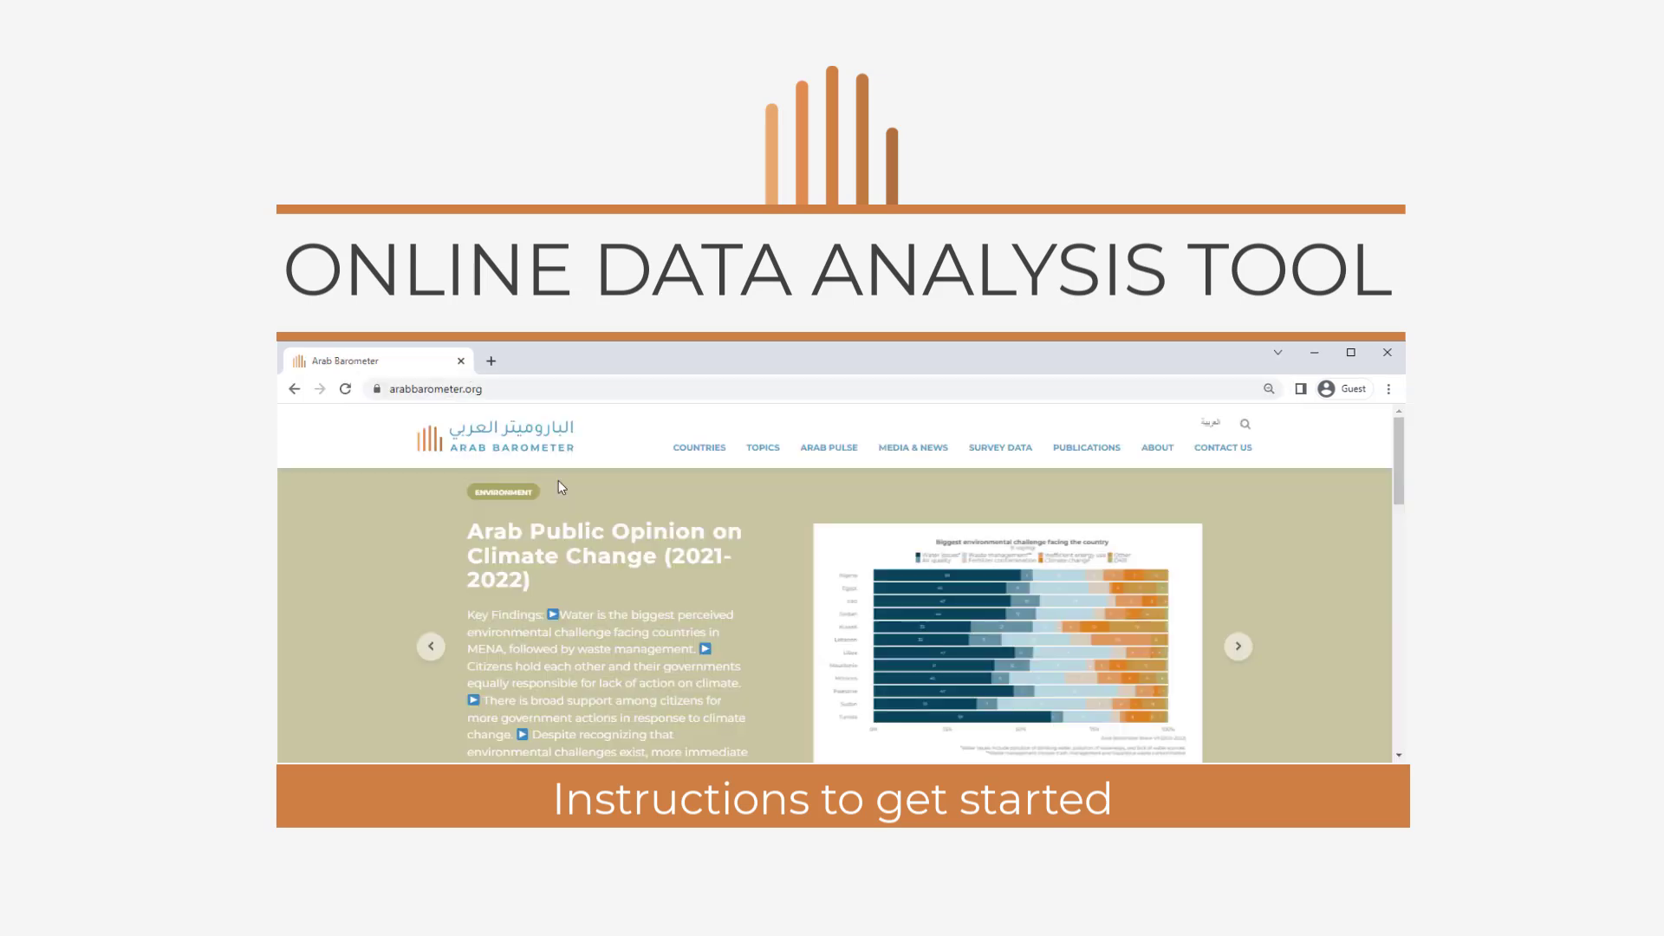
{"action": "mouse_move", "coordinate": [1003, 458]}
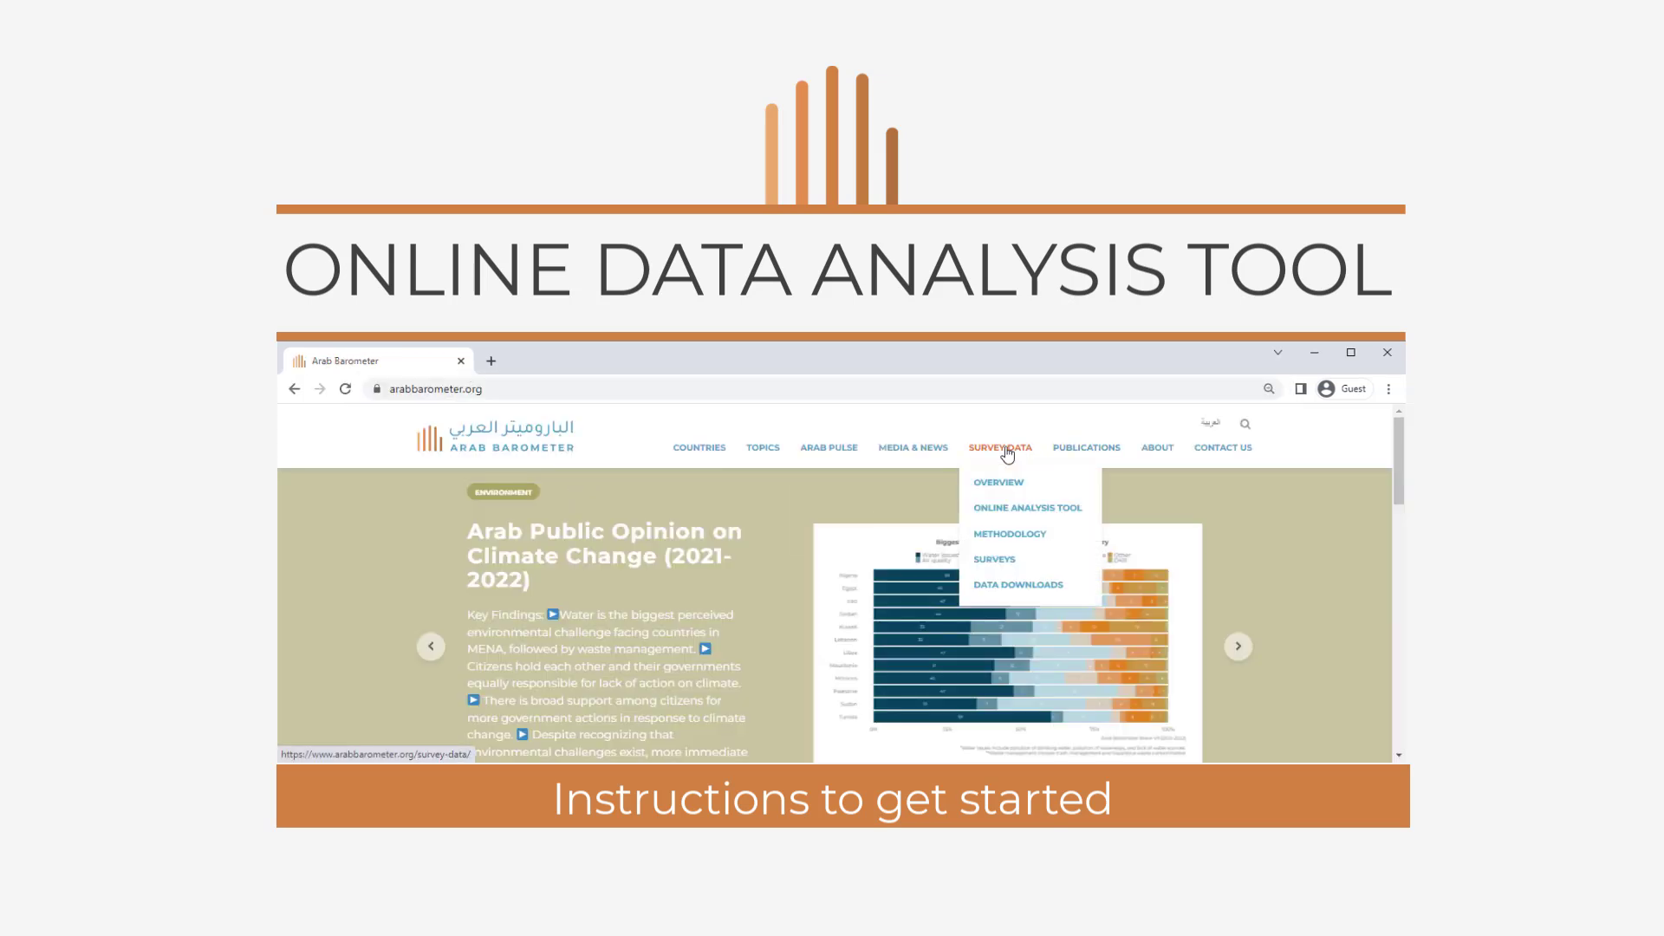
{"action": "left_click", "coordinate": [1028, 509]}
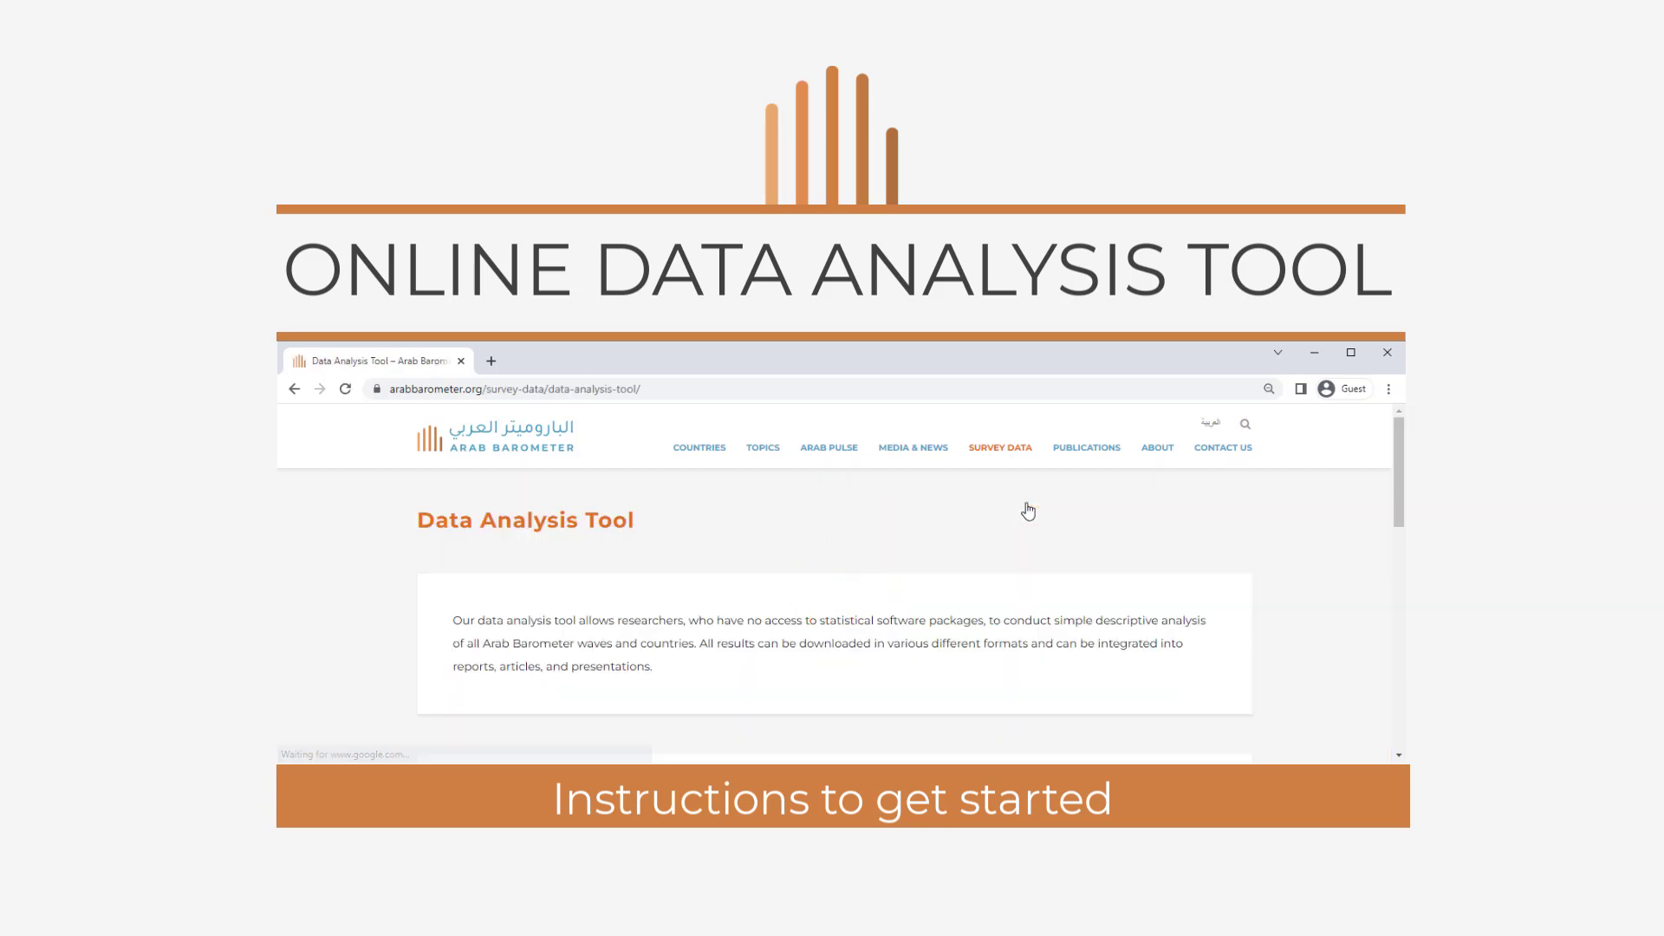
Switch the Step 1 survey page to Arabic, then back to English
{"action": "scroll", "coordinate": [974, 506], "scroll_direction": "down", "scroll_amount": 4}
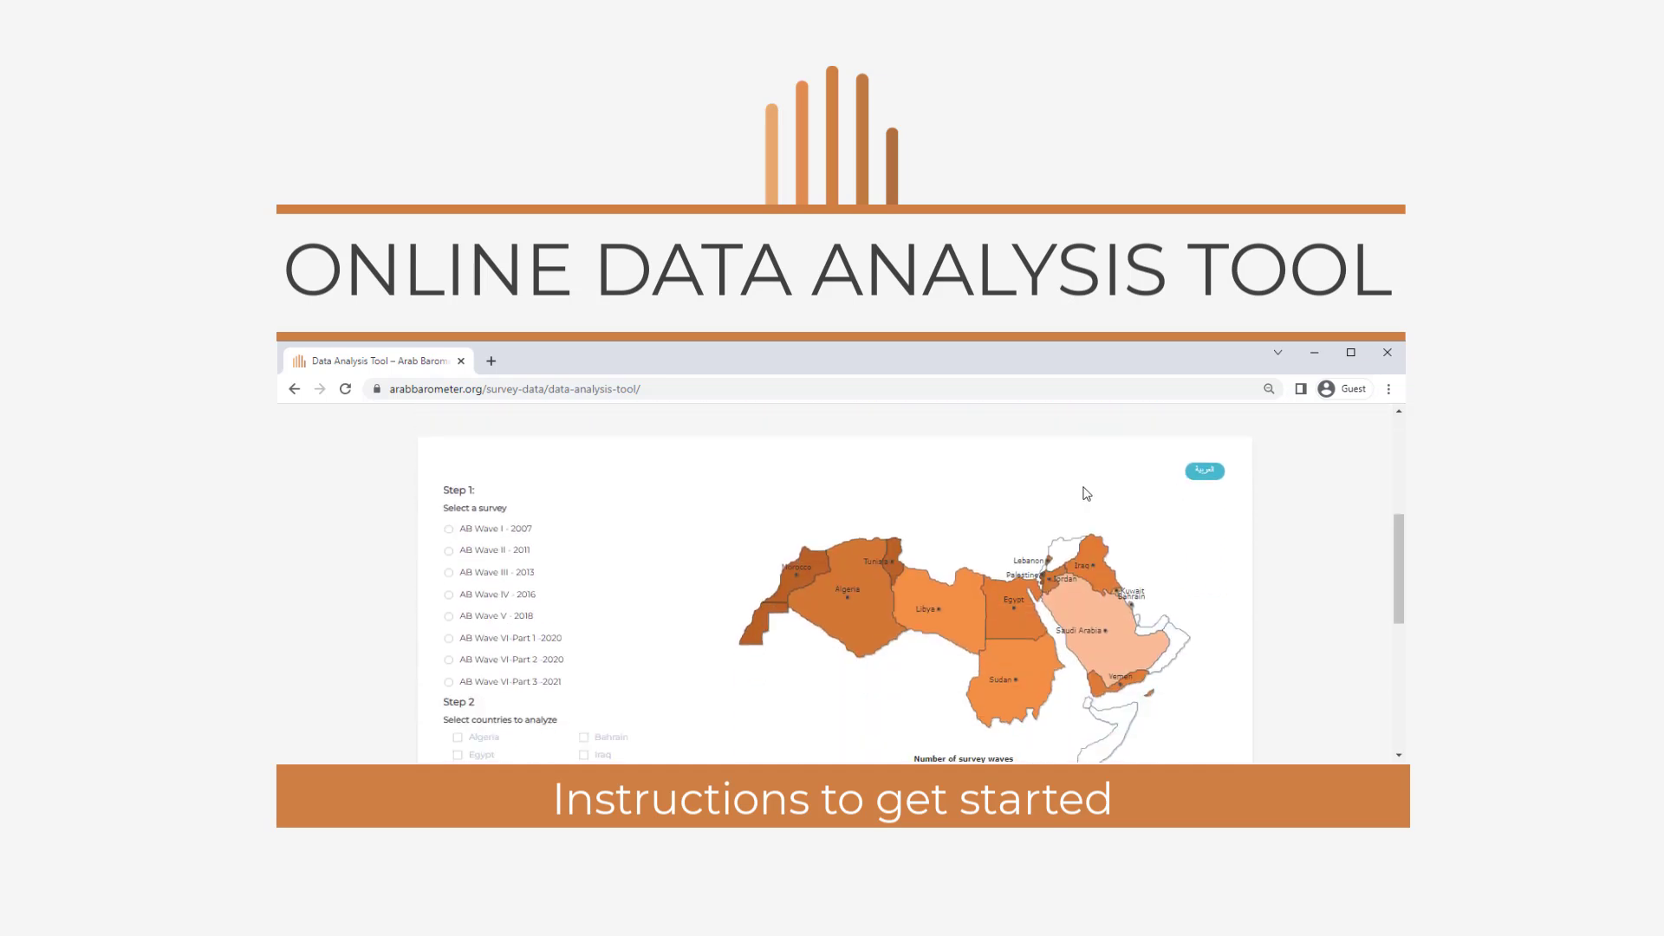
{"action": "scroll", "coordinate": [1088, 494], "scroll_direction": "down", "scroll_amount": 1}
{"action": "scroll", "coordinate": [1191, 493], "scroll_direction": "up", "scroll_amount": 1}
{"action": "left_click", "coordinate": [1202, 470]}
{"action": "left_click", "coordinate": [1201, 472]}
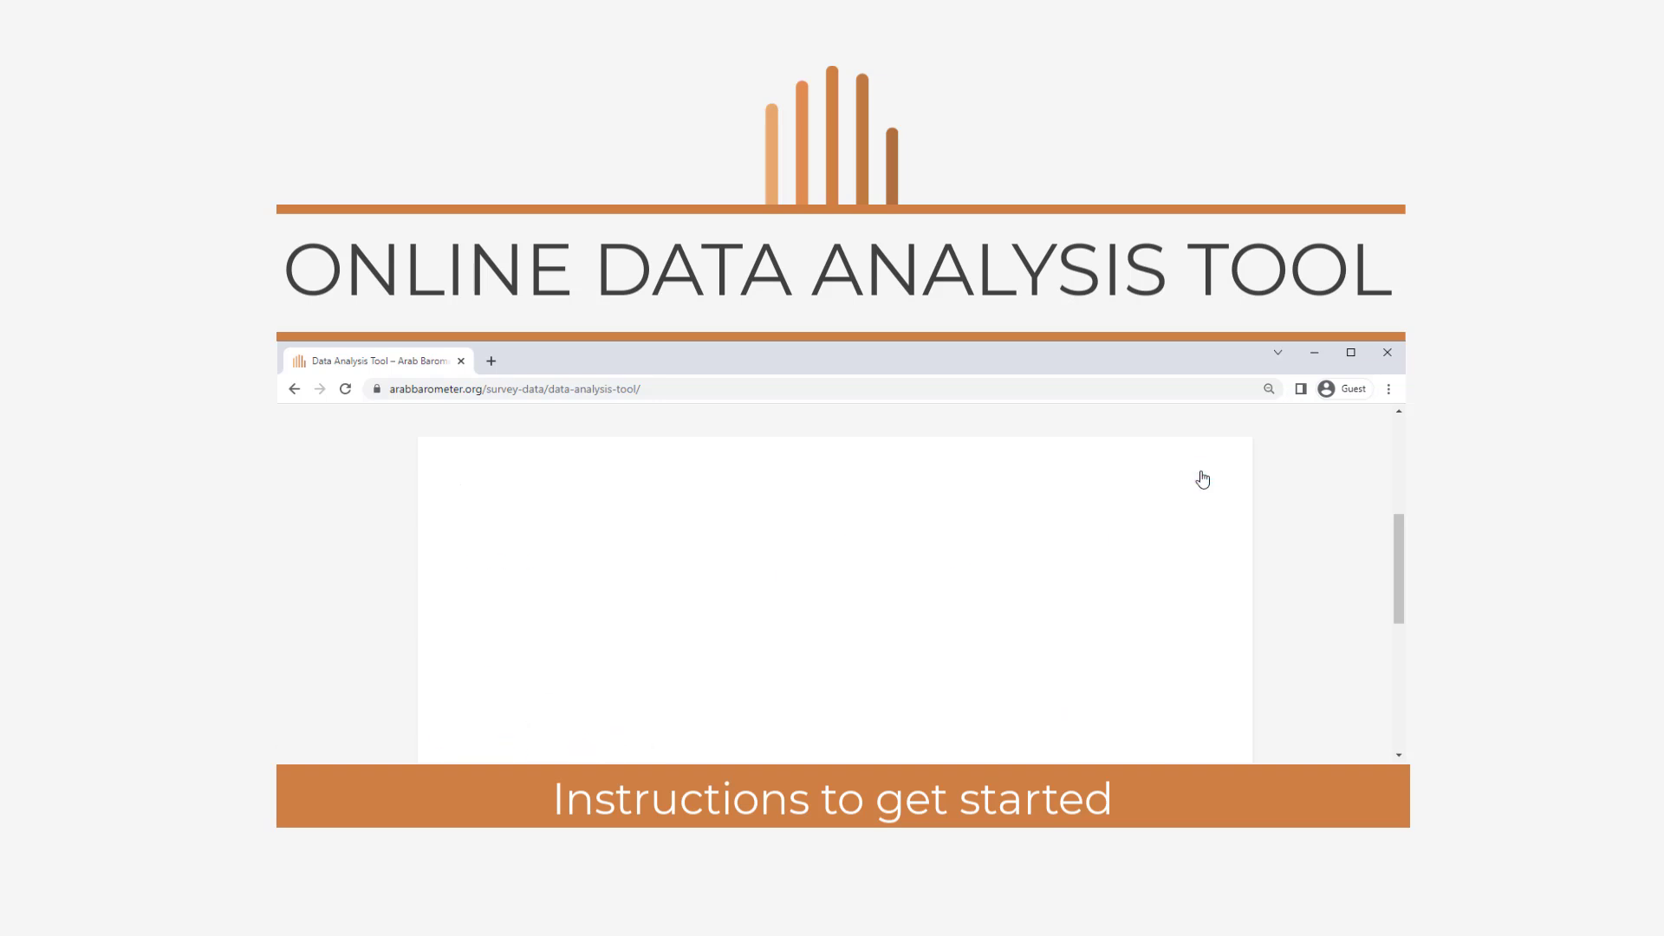
{"action": "scroll", "coordinate": [1083, 520], "scroll_direction": "down", "scroll_amount": 1}
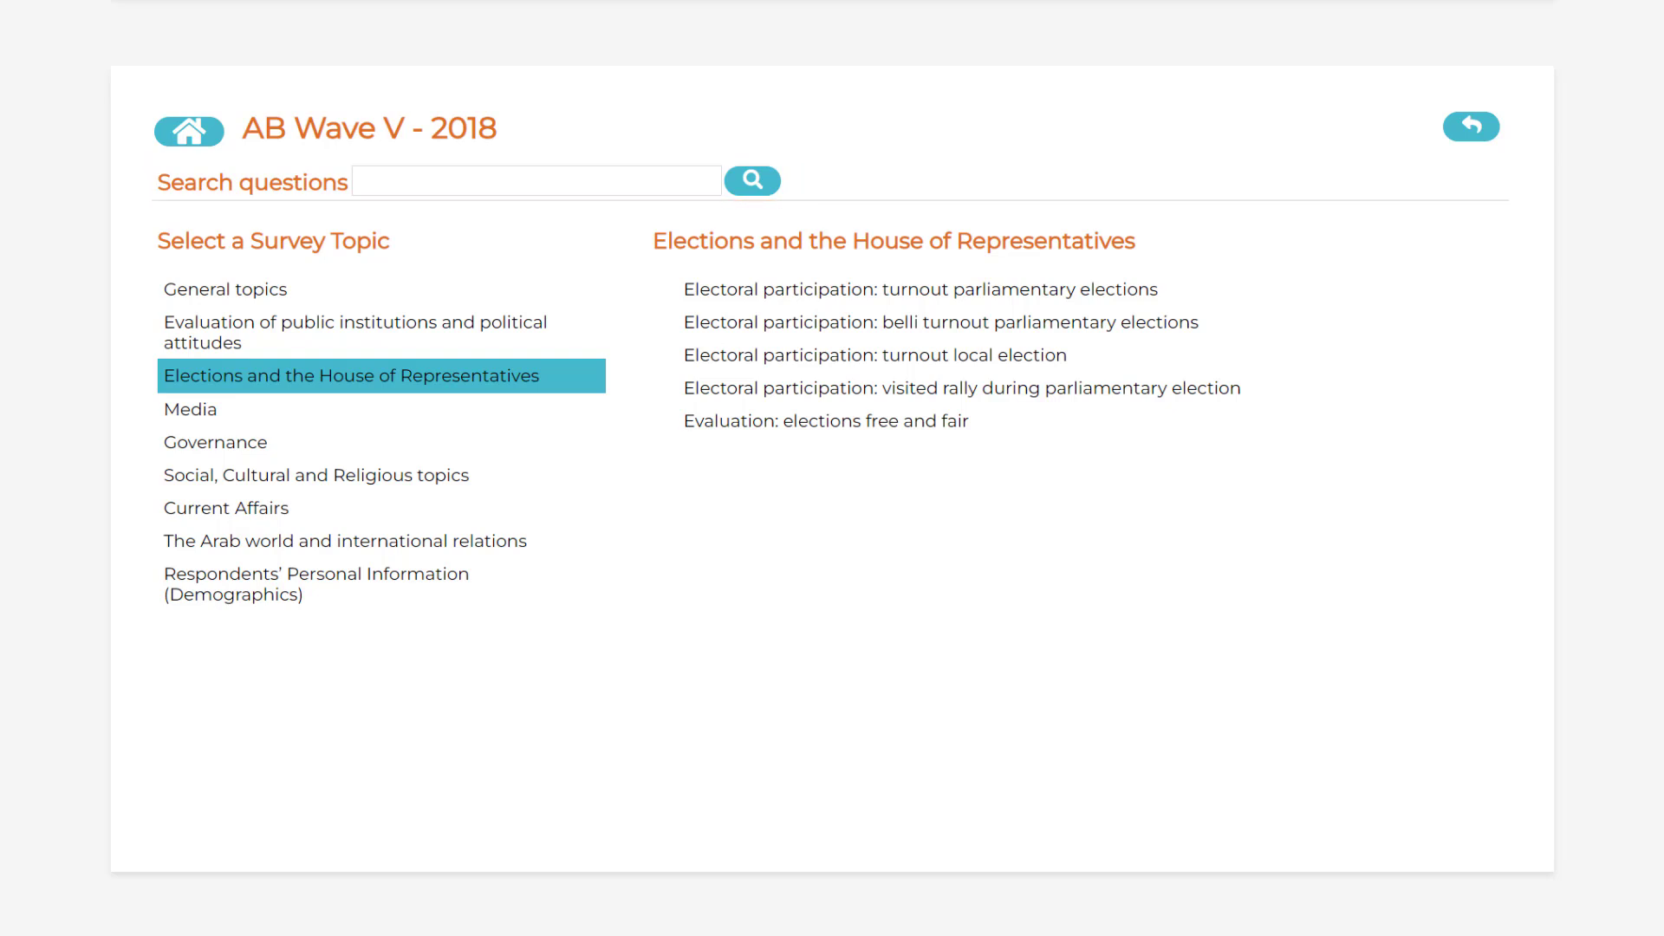
Try the question search with 'party' and then 'parties', clearing each term
{"action": "type", "text": "party"}
{"action": "key", "text": "ctrl+a"}
{"action": "key", "text": "BackSpace"}
{"action": "type", "text": "parties"}
{"action": "key", "text": "BackSpace"}
{"action": "key", "text": "BackSpace"}
{"action": "key", "text": "BackSpace"}
{"action": "key", "text": "BackSpace"}
{"action": "key", "text": "BackSpace"}
{"action": "key", "text": "BackSpace"}
{"action": "key", "text": "BackSpace"}
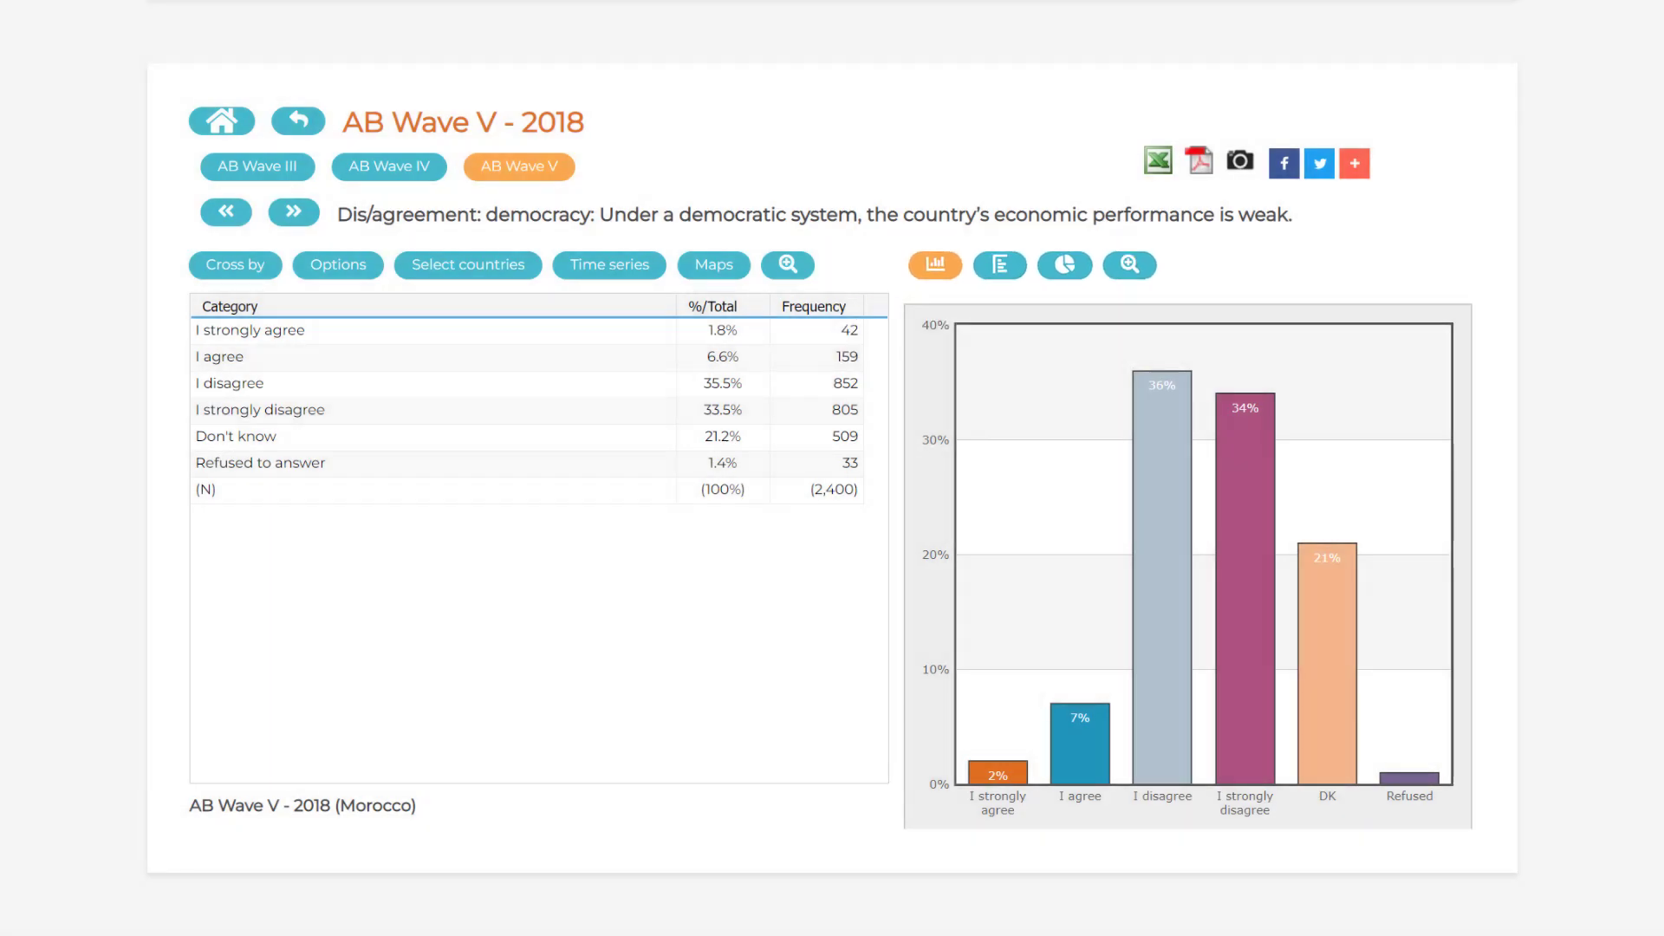
{"action": "left_click", "coordinate": [1072, 270]}
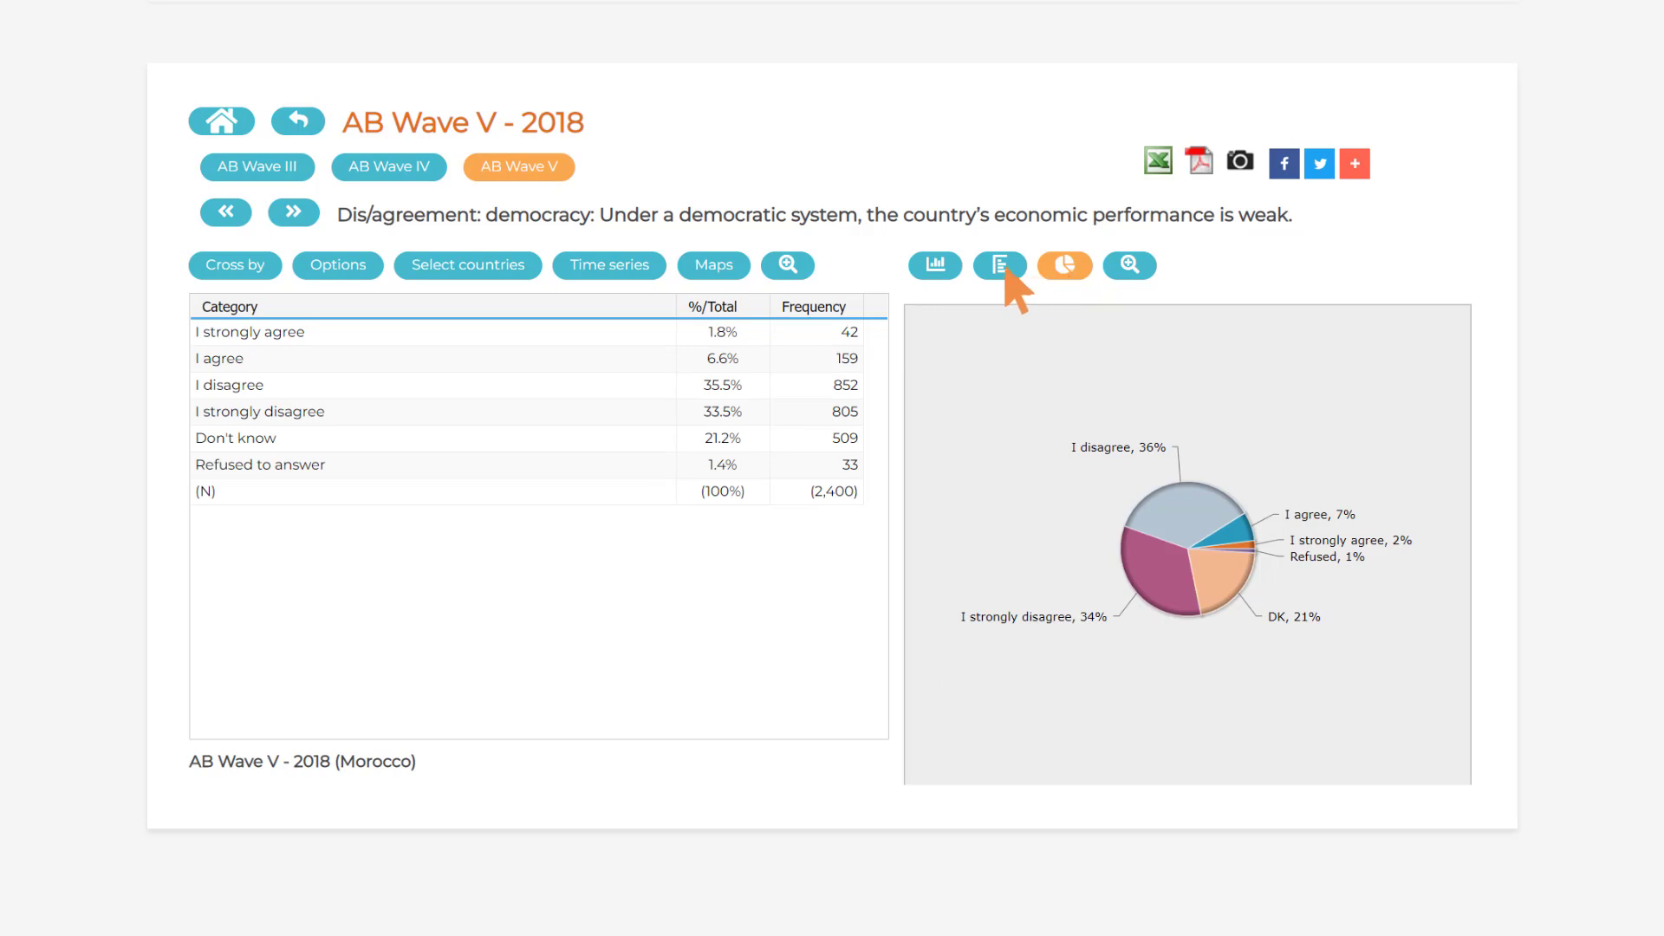
{"action": "left_click", "coordinate": [932, 270]}
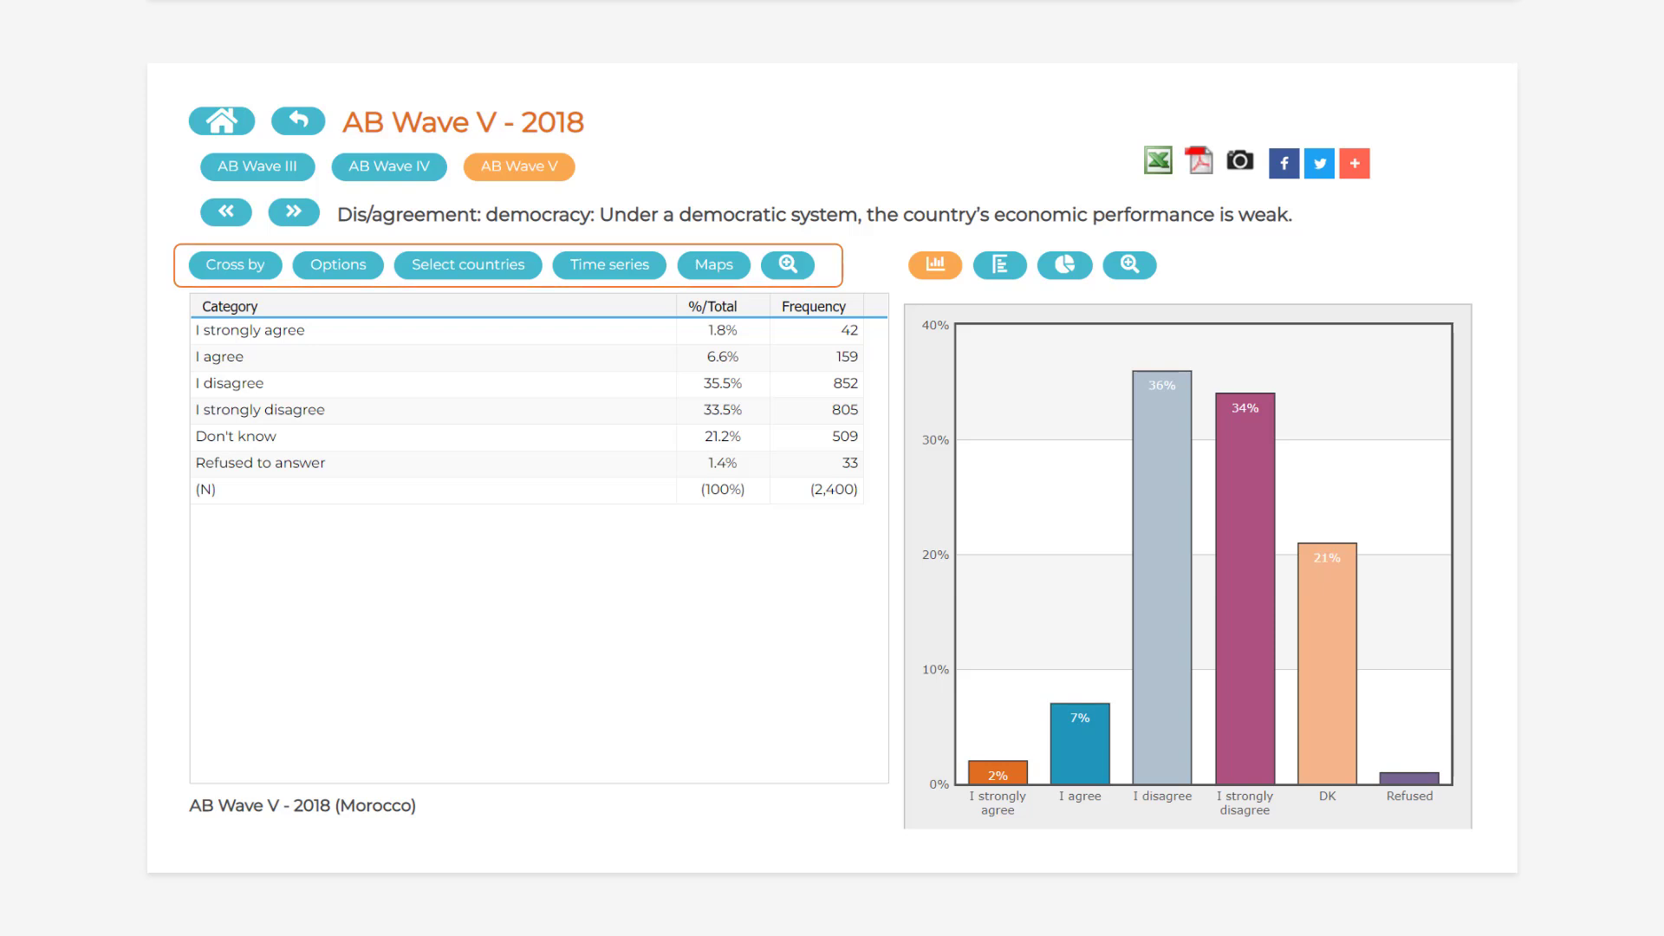
View Morocco's 2013, 2016 and 2019 answers as a time series, then return to single-wave results
{"action": "left_click", "coordinate": [611, 264]}
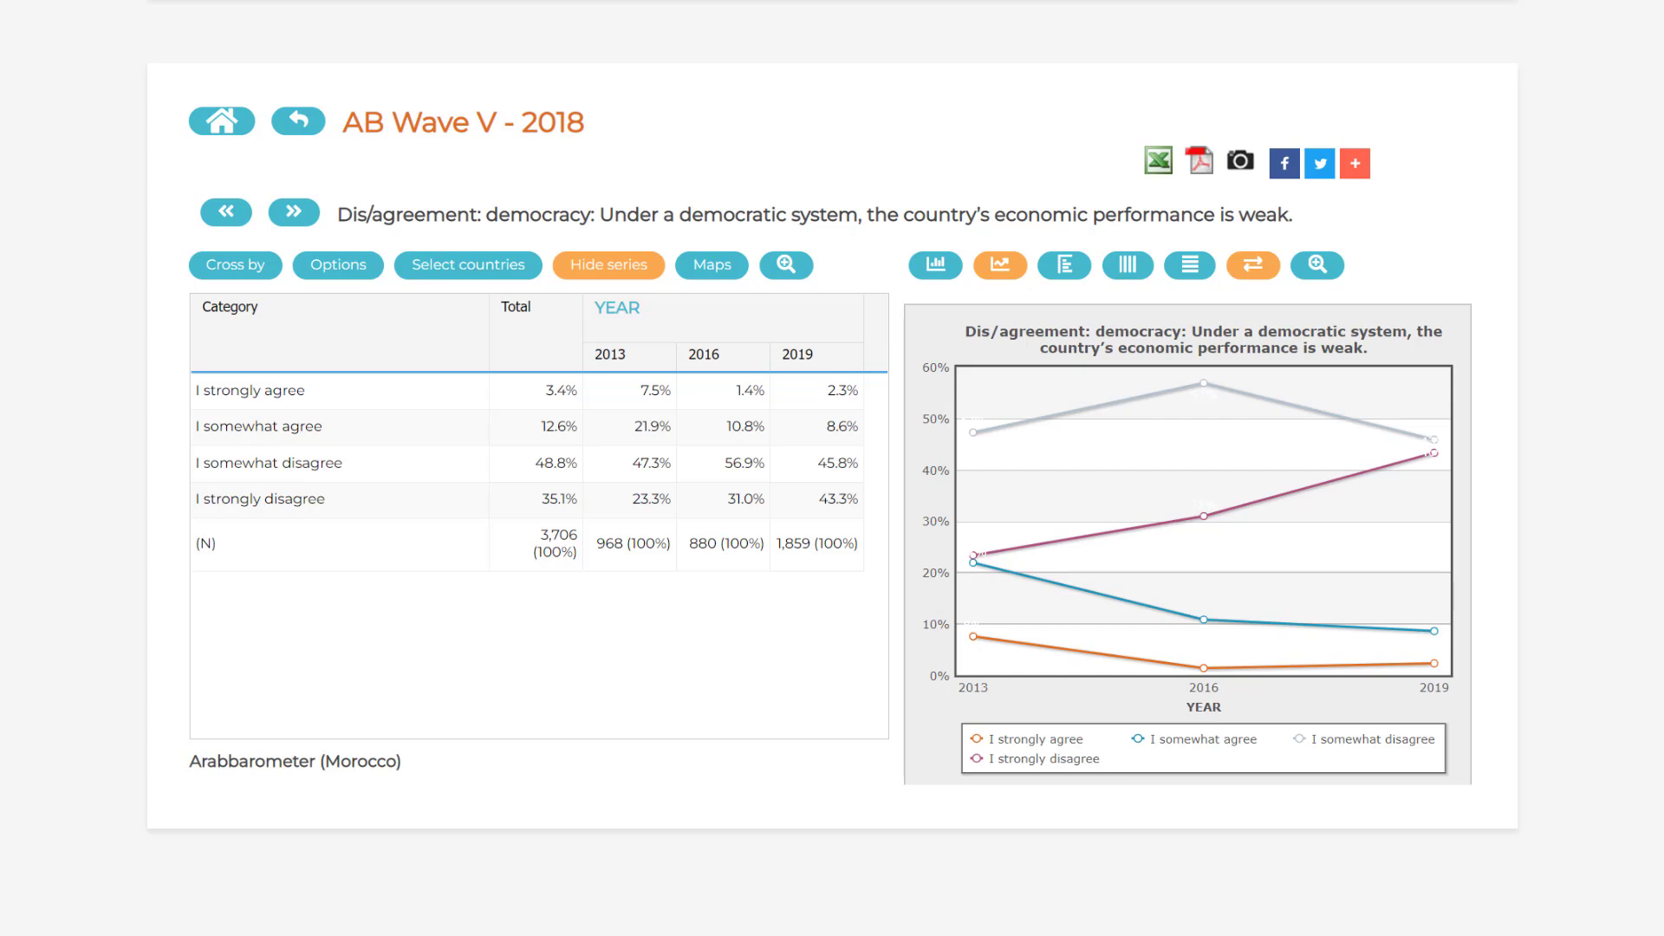
{"action": "left_click", "coordinate": [611, 267]}
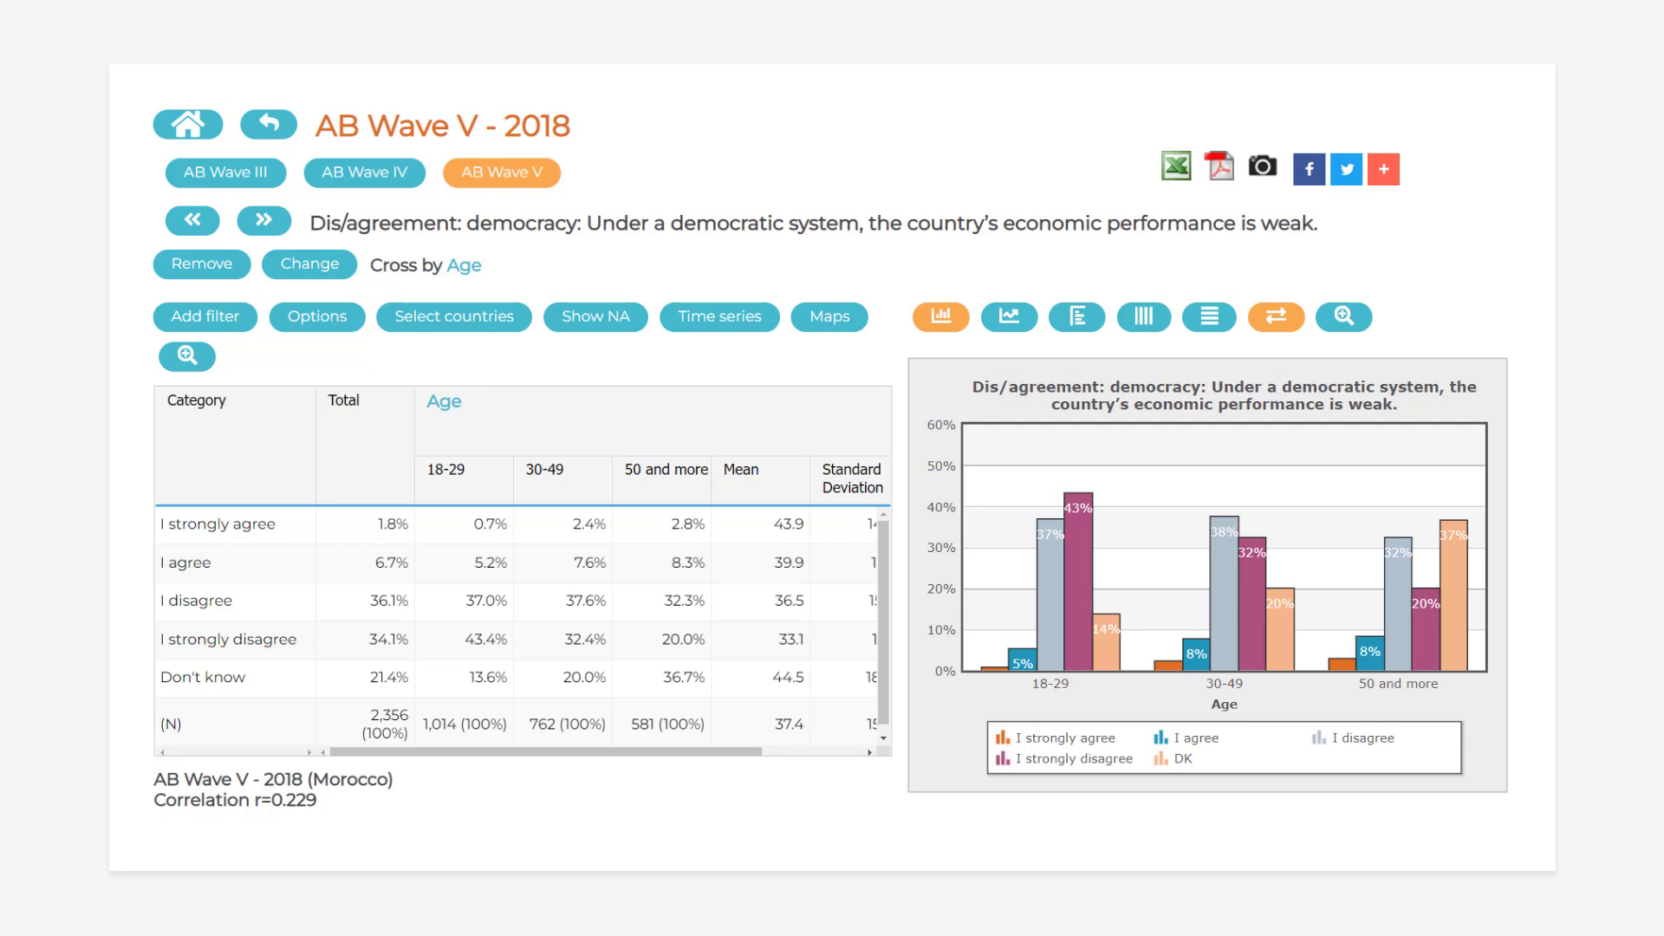
Cross the results by country for Lebanon and Morocco, then show them on a map
{"action": "left_click", "coordinate": [446, 317]}
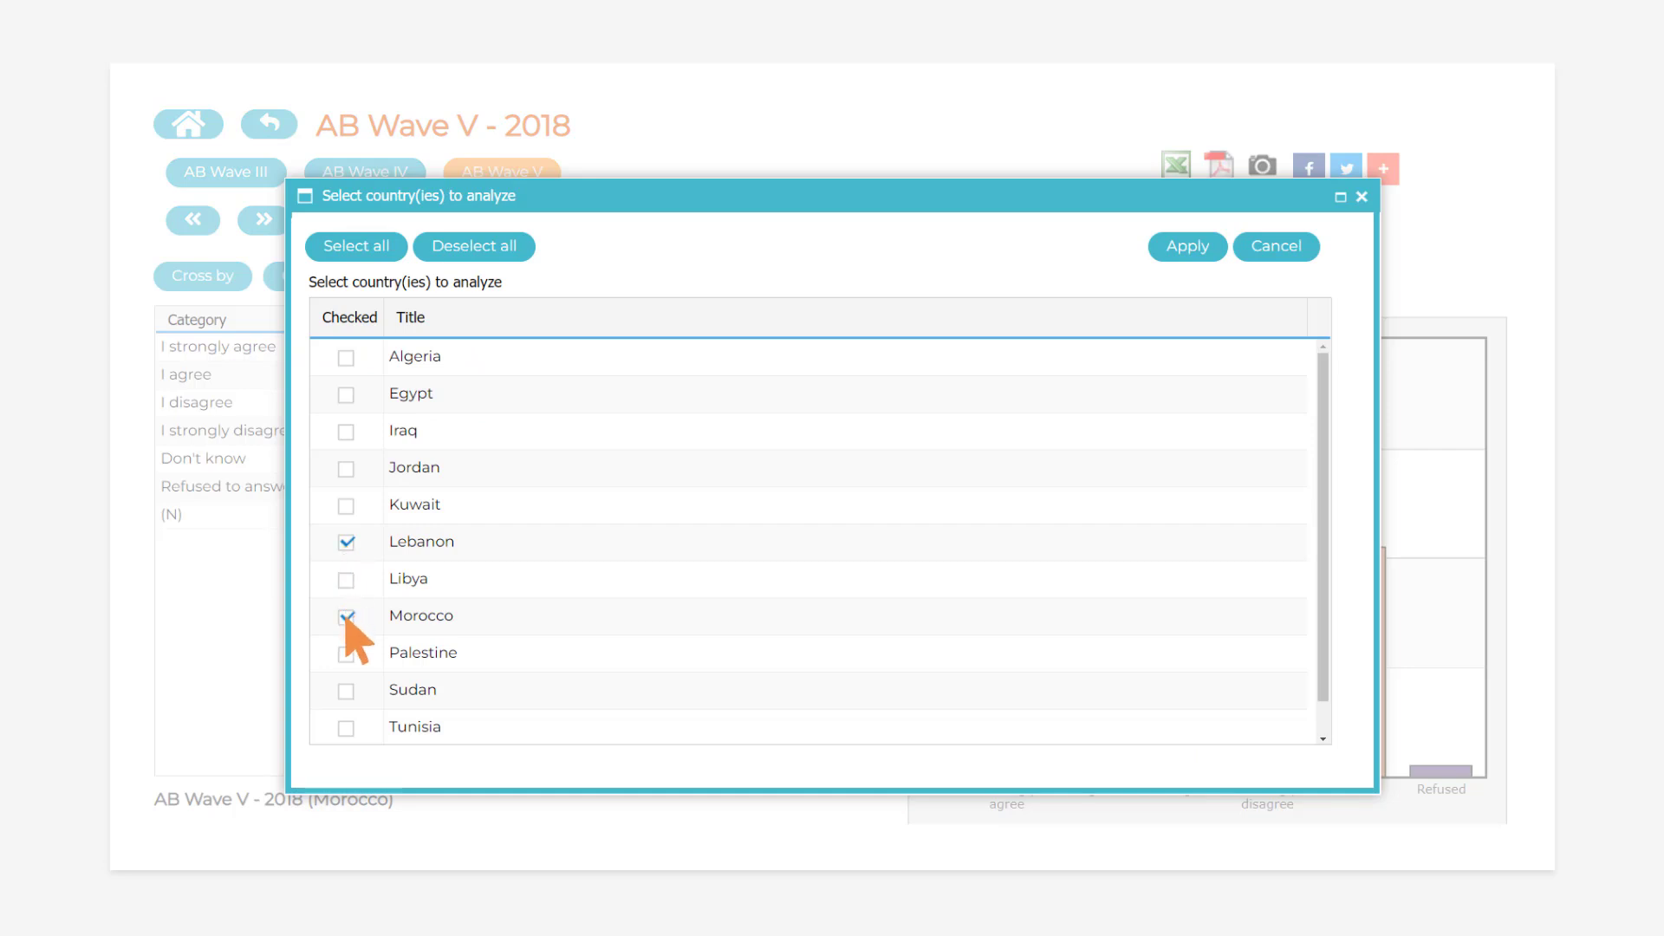
{"action": "left_click", "coordinate": [1189, 257]}
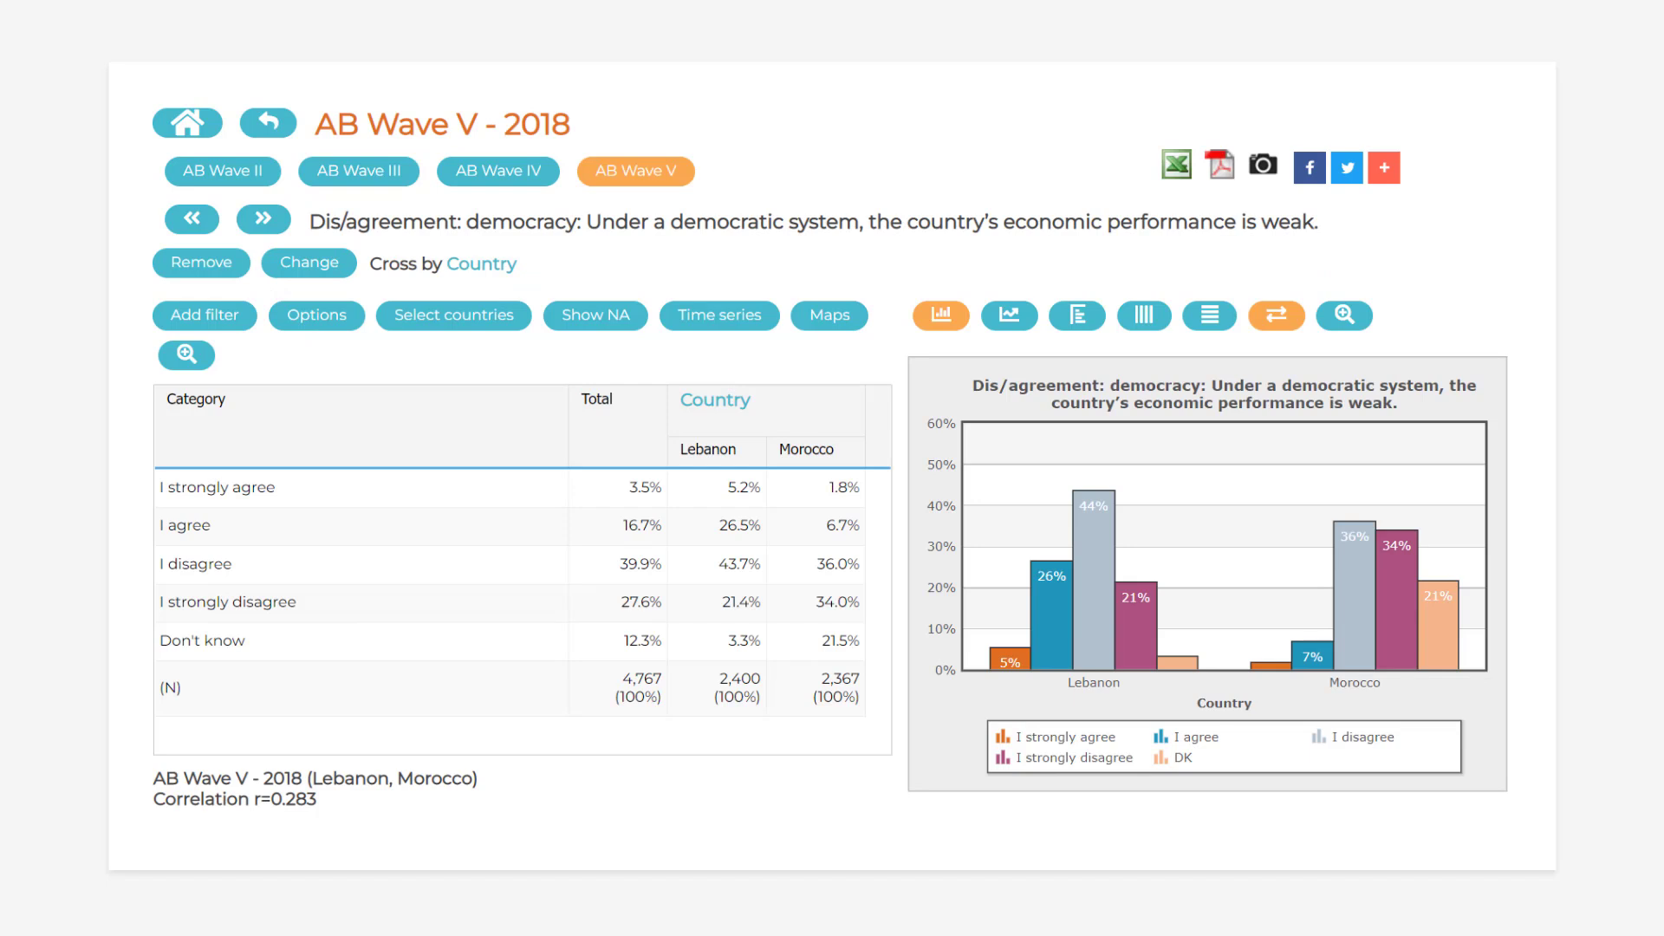
{"action": "left_click", "coordinate": [831, 315]}
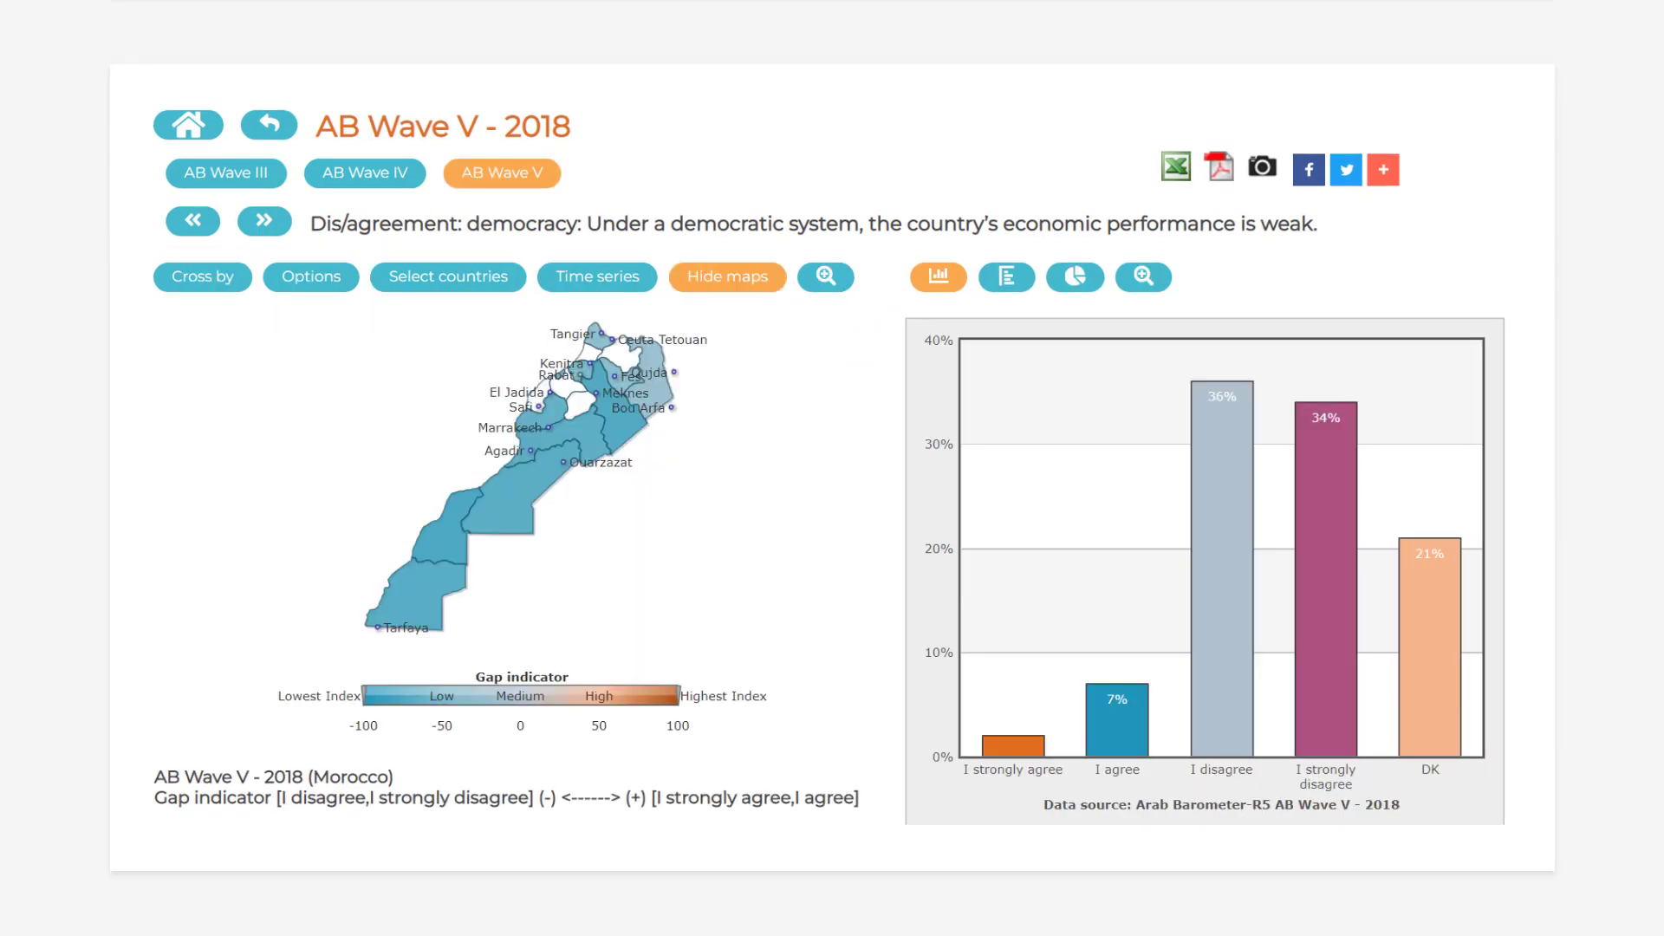